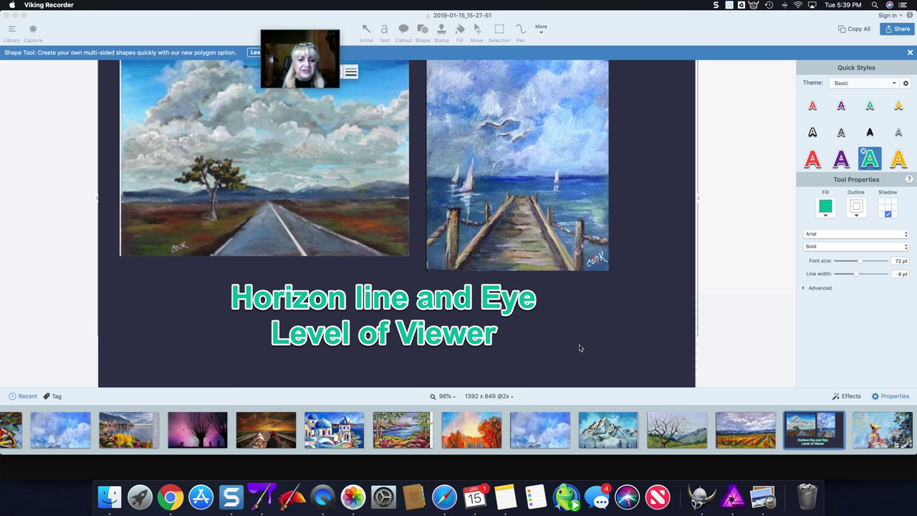
# Step: Open the 705 x 351 vineyard landscape painting from the Recent tray
pyautogui.scroll(2, 580, 348)
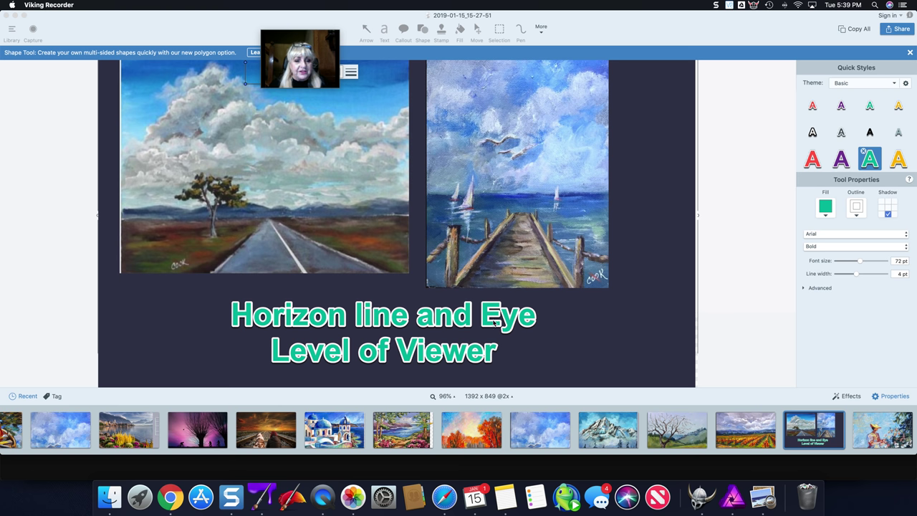
pyautogui.scroll(1, 536, 326)
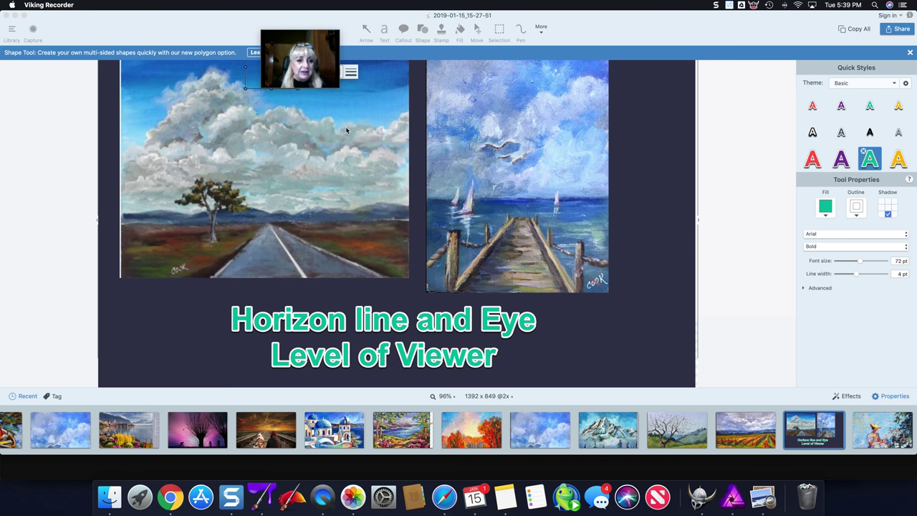
pyautogui.scroll(1, 499, 197)
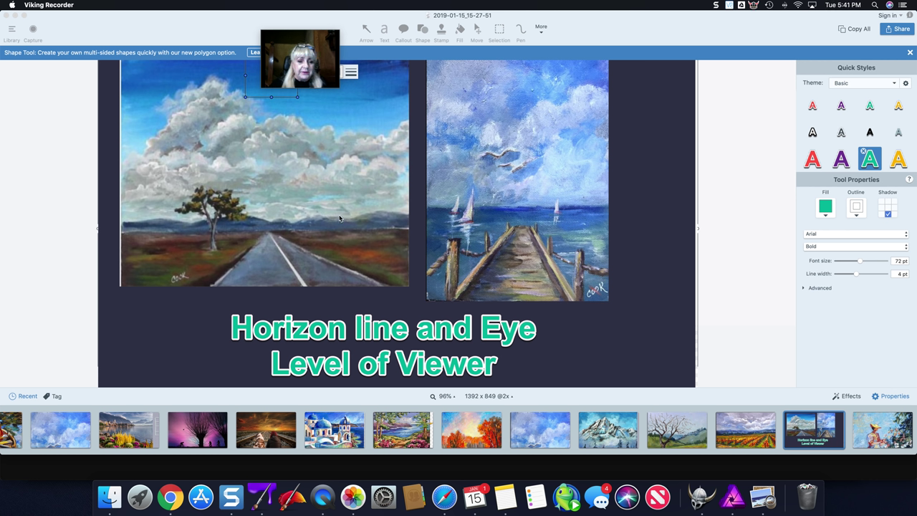
pyautogui.scroll(1, 340, 218)
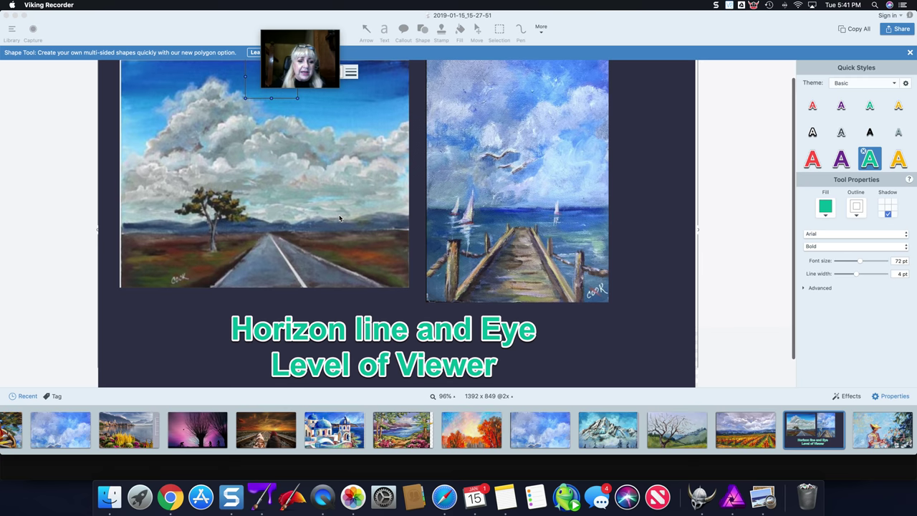
pyautogui.scroll(-1, 340, 218)
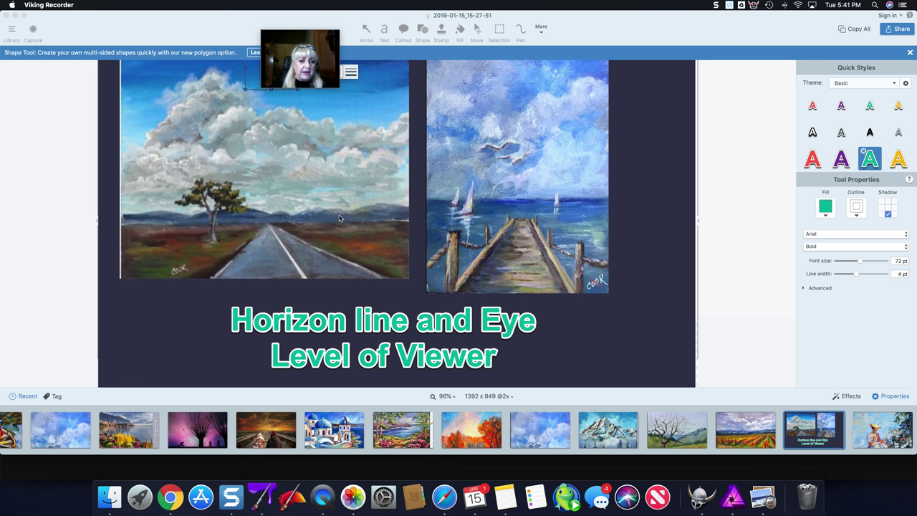
pyautogui.scroll(-3, 340, 217)
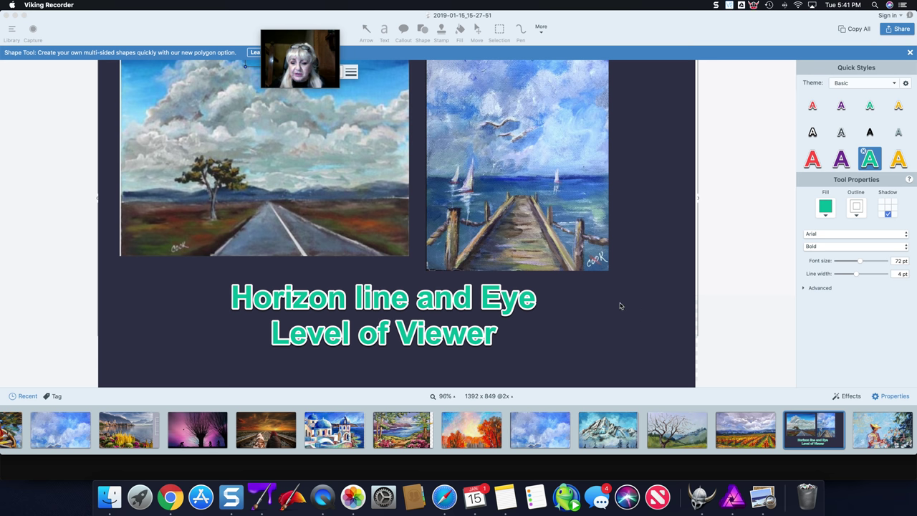
pyautogui.click(747, 431)
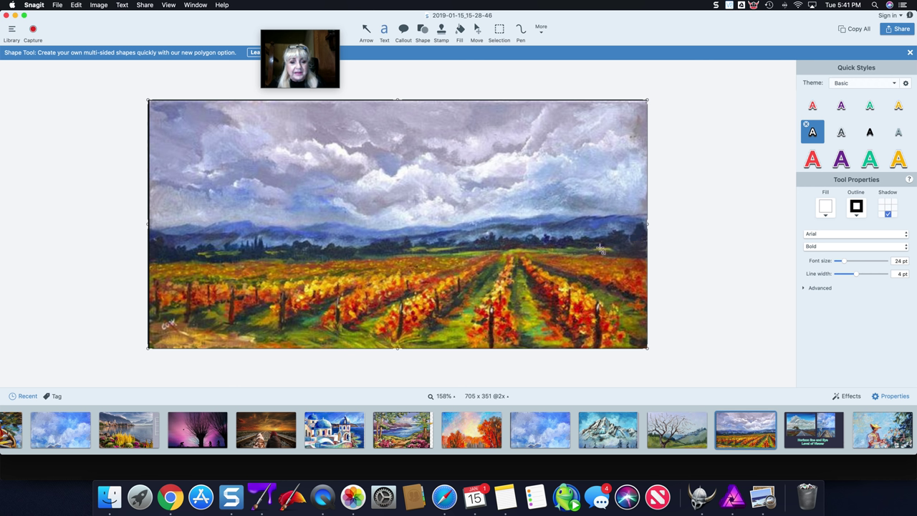
# Step: Draw four yellow arrows: three converging on the vanishing point, one along the horizon
pyautogui.click(520, 31)
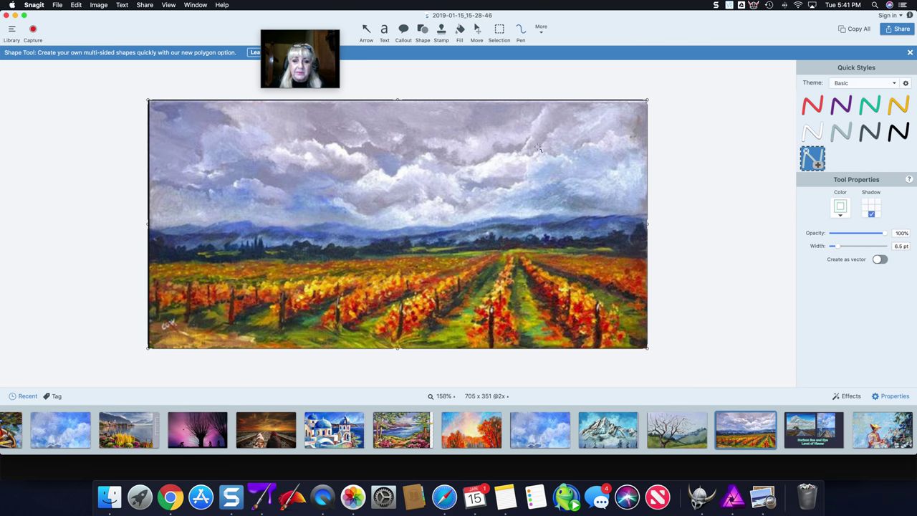
pyautogui.click(368, 30)
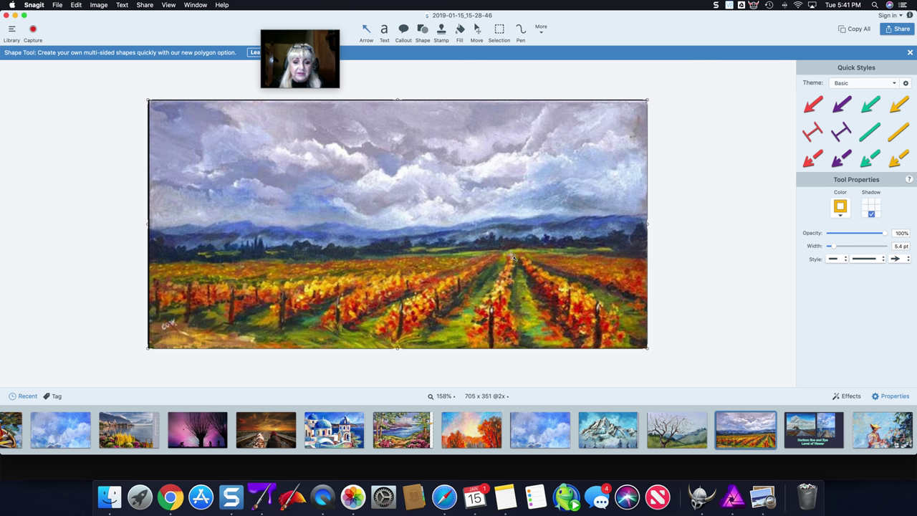
pyautogui.moveTo(486, 329)
pyautogui.mouseDown()
pyautogui.moveTo(496, 276)
pyautogui.moveTo(515, 247)
pyautogui.mouseUp()
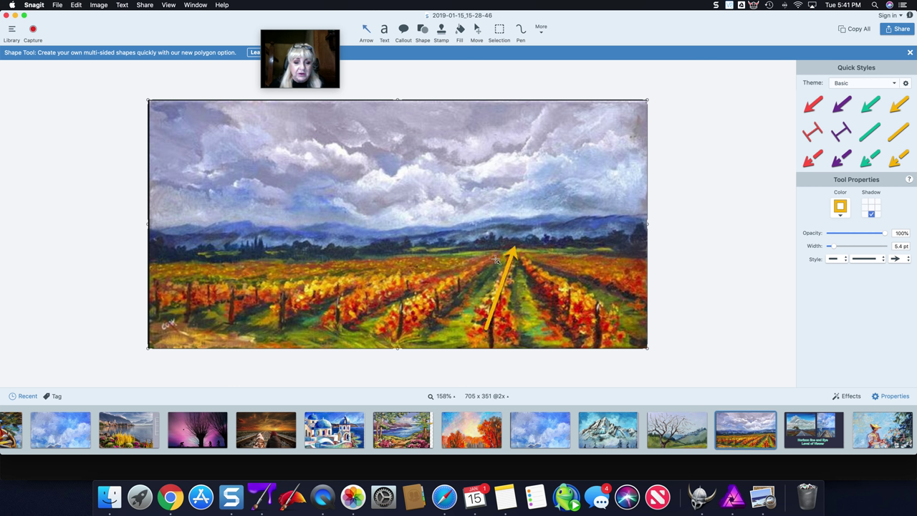
pyautogui.moveTo(397, 325); pyautogui.dragTo(515, 247)
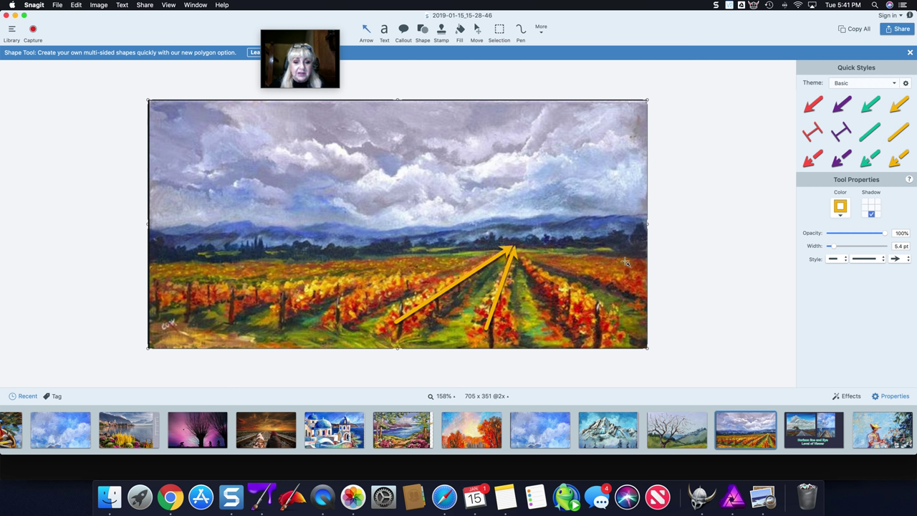
pyautogui.moveTo(628, 259); pyautogui.dragTo(513, 248)
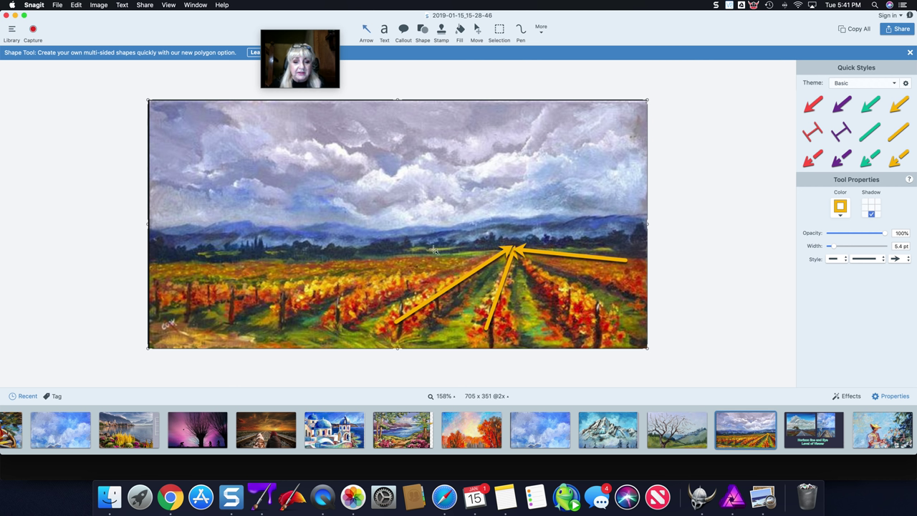
pyautogui.moveTo(433, 248); pyautogui.dragTo(572, 246)
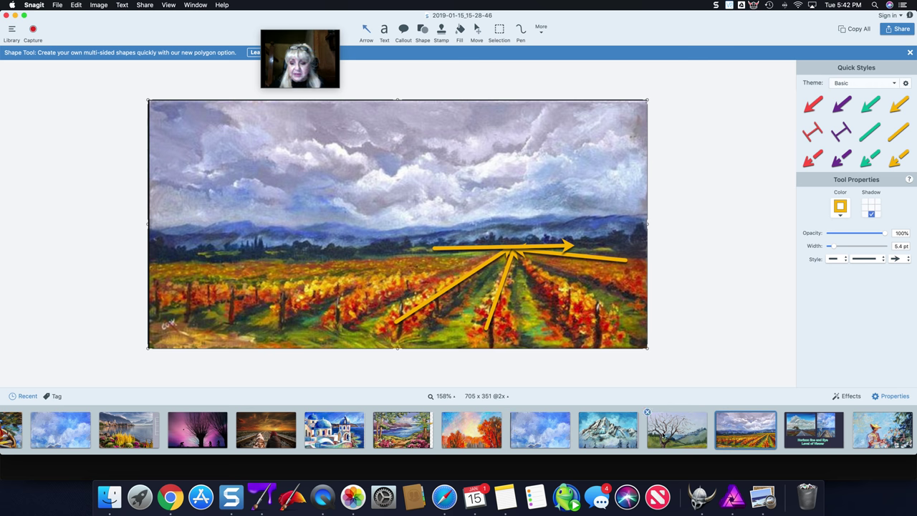
# Step: Open the bare-tree painting and draw a yellow arrow to the trunk at eye level
pyautogui.click(675, 433)
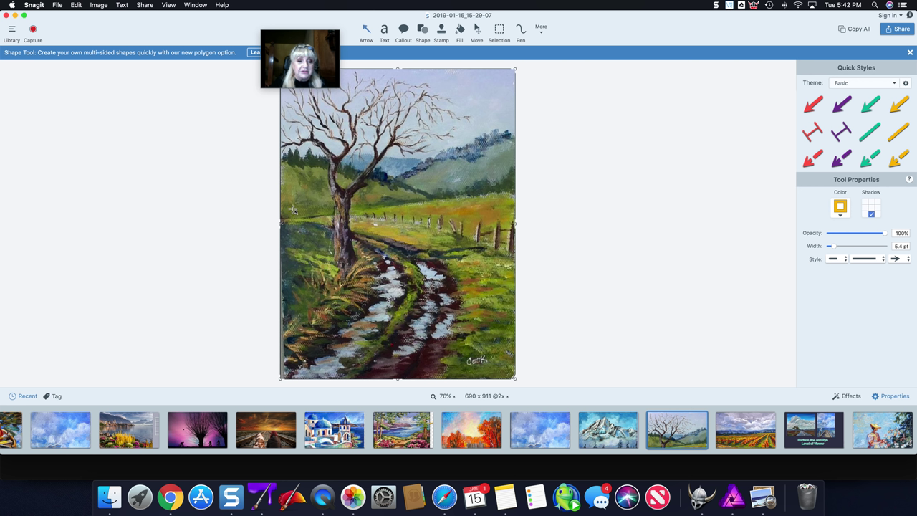
pyautogui.moveTo(288, 208); pyautogui.dragTo(363, 204)
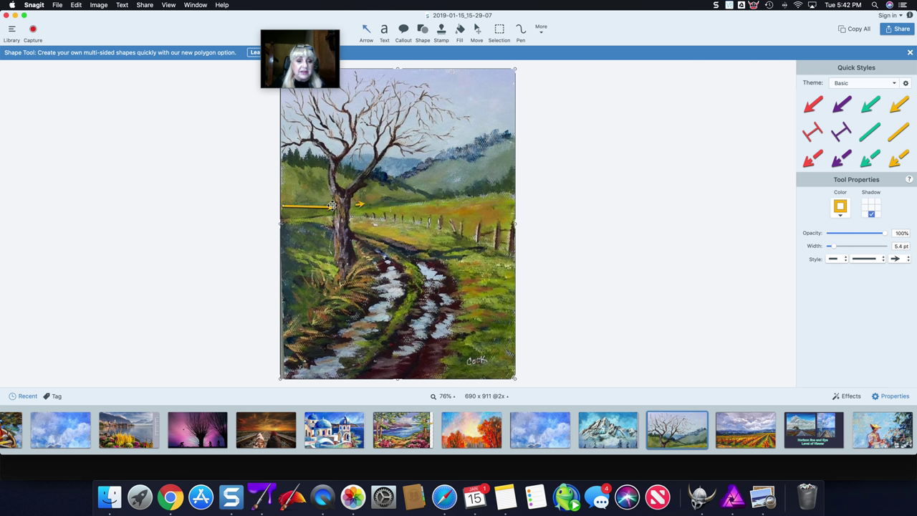
pyautogui.click(332, 206)
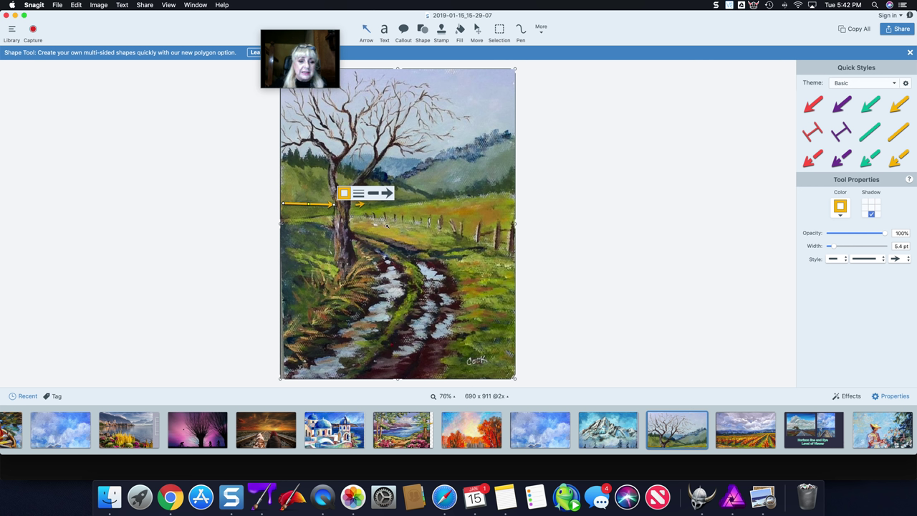
pyautogui.click(385, 222)
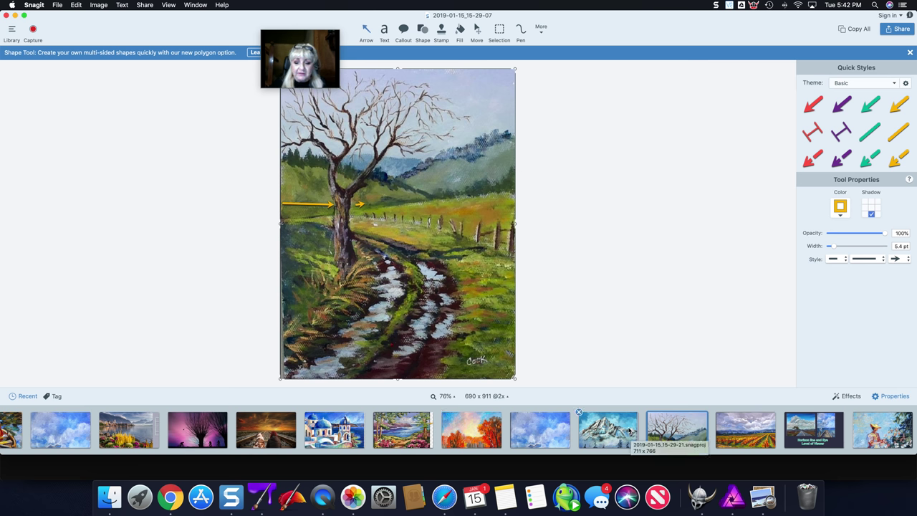
# Step: On the mountain painting, add a level thick purple arrow below it and a diagonal one through the trees
pyautogui.click(606, 434)
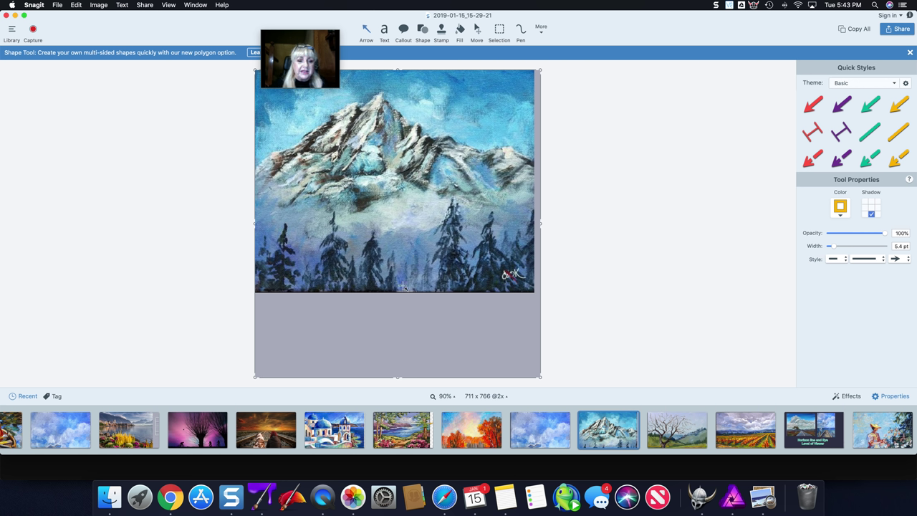
pyautogui.click(841, 109)
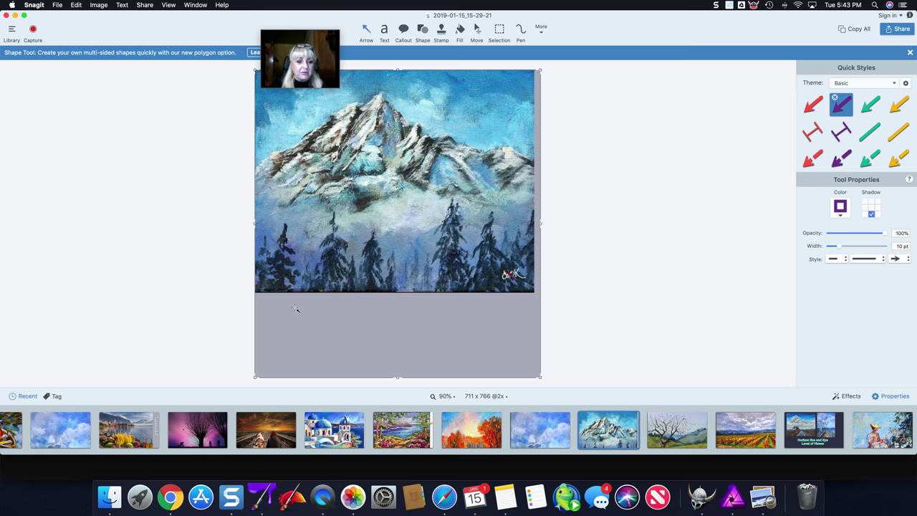
pyautogui.moveTo(259, 307); pyautogui.dragTo(542, 309)
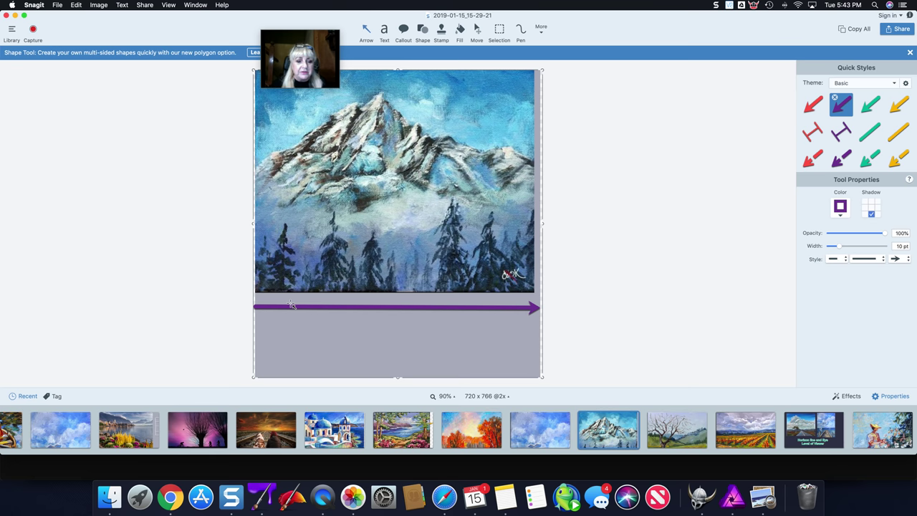
pyautogui.moveTo(258, 308); pyautogui.dragTo(252, 310)
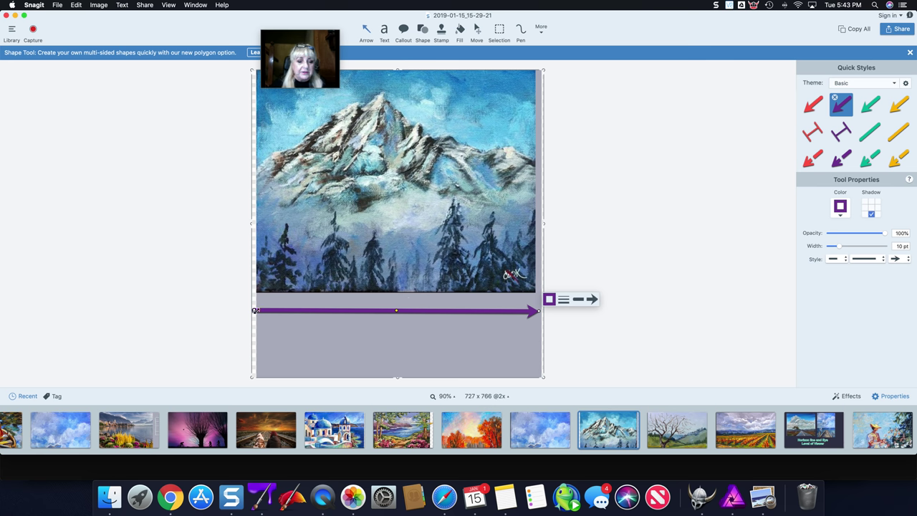
pyautogui.moveTo(255, 311); pyautogui.dragTo(260, 308)
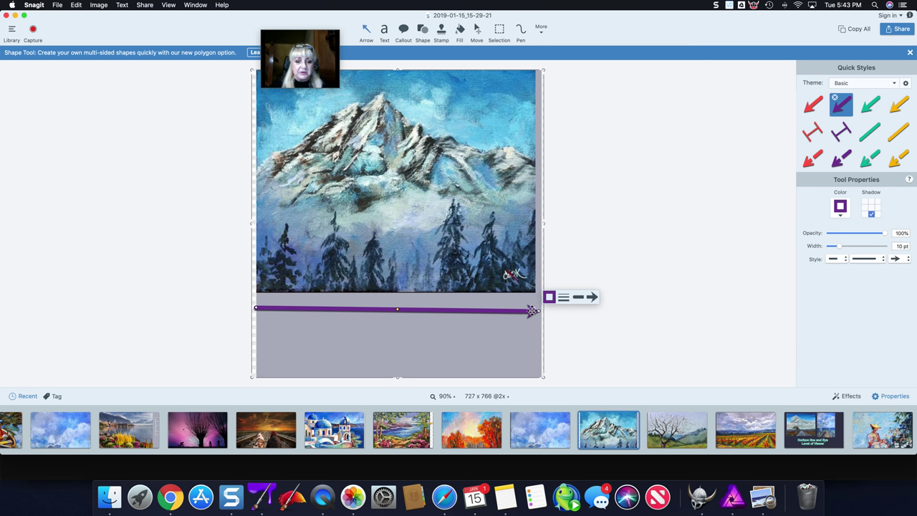
pyautogui.moveTo(531, 311); pyautogui.dragTo(533, 303)
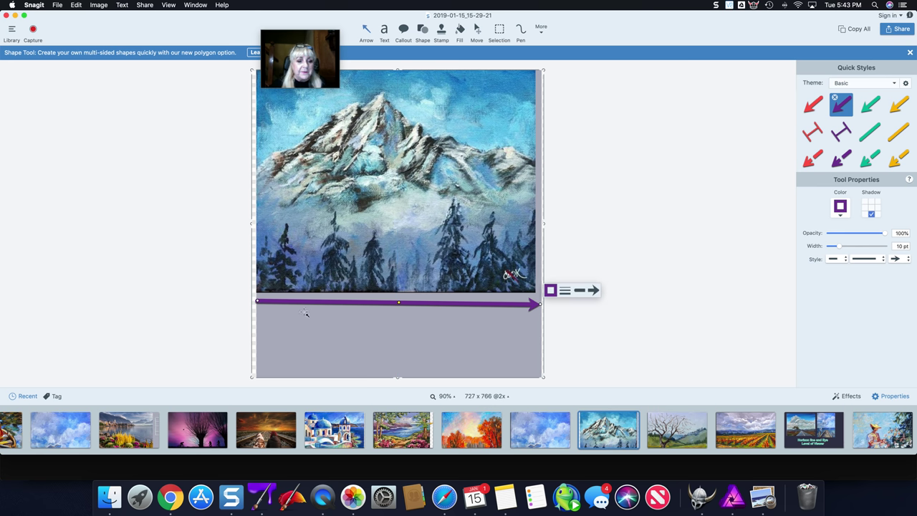
pyautogui.moveTo(259, 302); pyautogui.dragTo(259, 304)
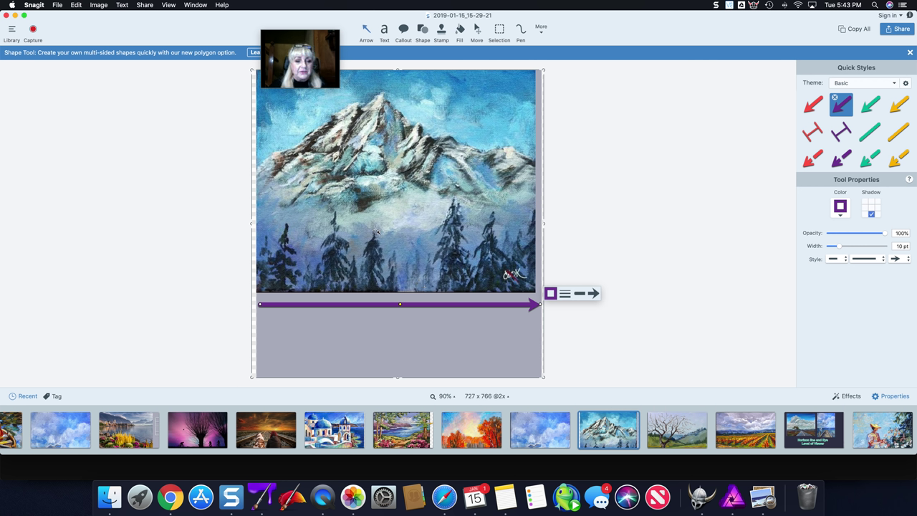
pyautogui.moveTo(377, 231)
pyautogui.mouseDown()
pyautogui.moveTo(414, 266)
pyautogui.moveTo(485, 298)
pyautogui.mouseUp()
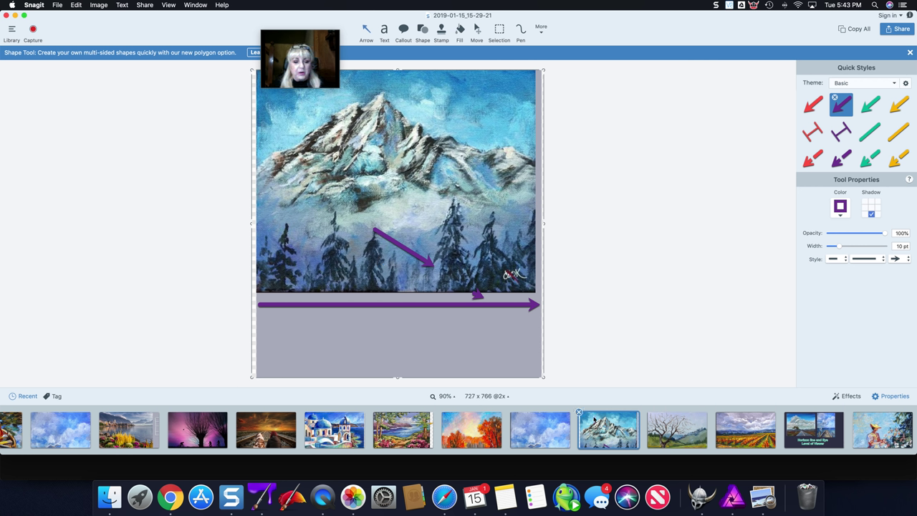
# Step: Open the 503 x 374 painting of the woman in a rowboat
pyautogui.click(7, 426)
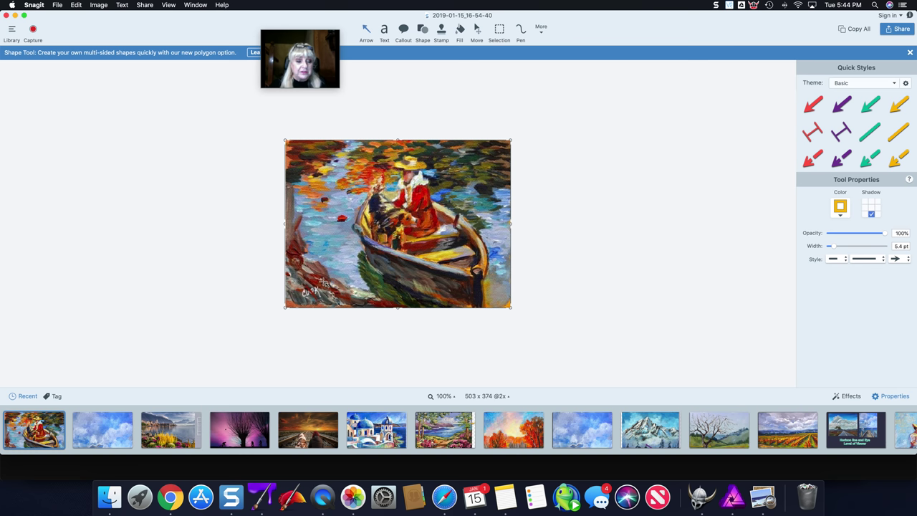
# Step: Open the railway-tracks image, add yellow arrows to the vanishing point, and widen the canvas to 979 px
pyautogui.click(311, 437)
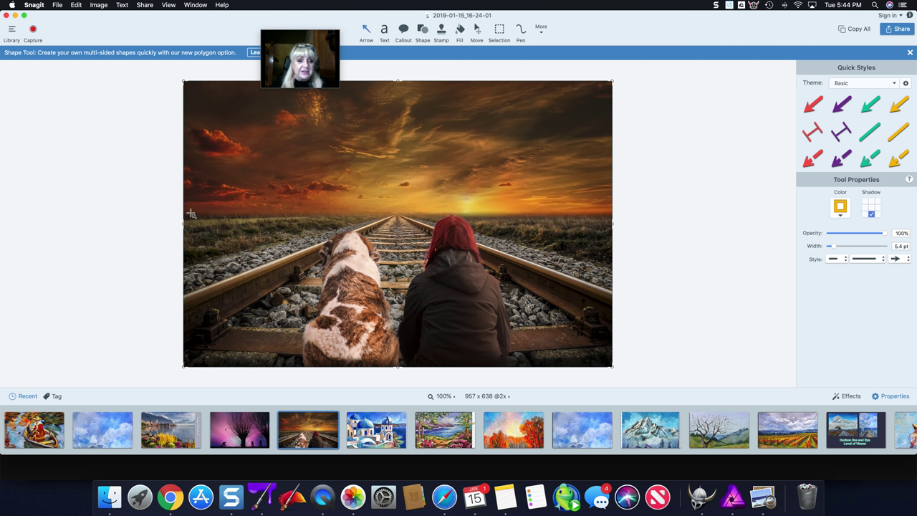
pyautogui.moveTo(190, 213); pyautogui.dragTo(587, 209)
pyautogui.moveTo(185, 296); pyautogui.dragTo(398, 214)
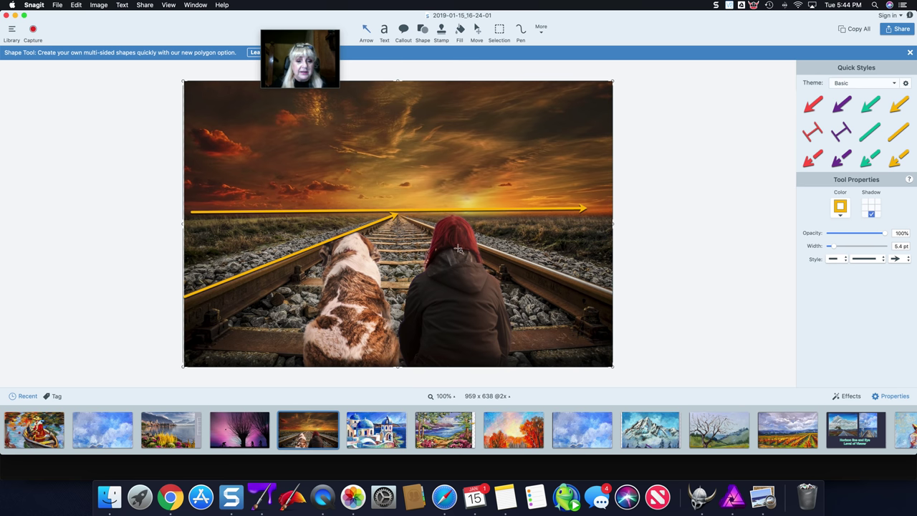
pyautogui.moveTo(610, 291); pyautogui.dragTo(396, 214)
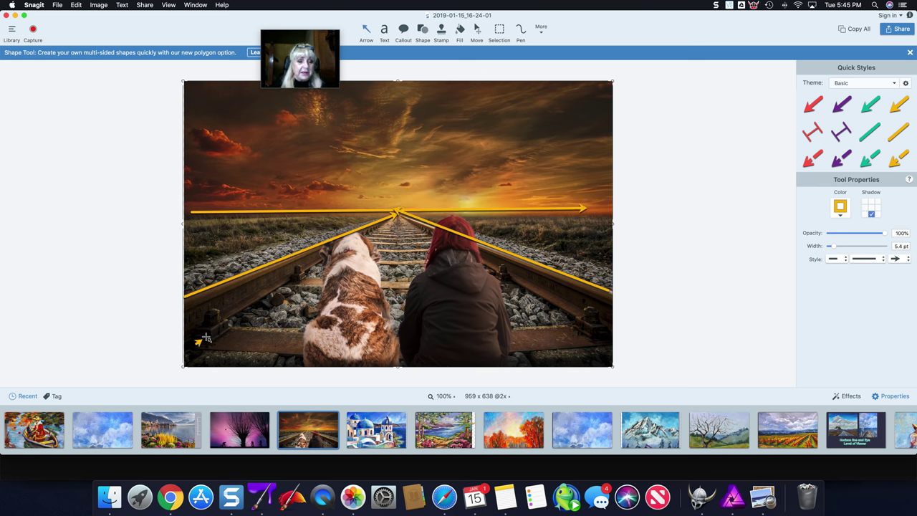
pyautogui.moveTo(206, 337); pyautogui.dragTo(397, 215)
pyautogui.moveTo(602, 339); pyautogui.dragTo(398, 214)
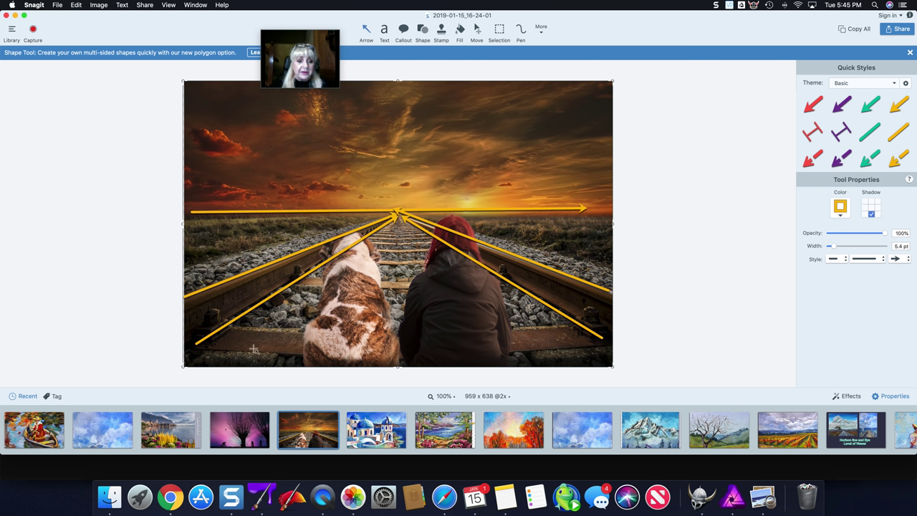
pyautogui.moveTo(238, 327); pyautogui.dragTo(298, 330)
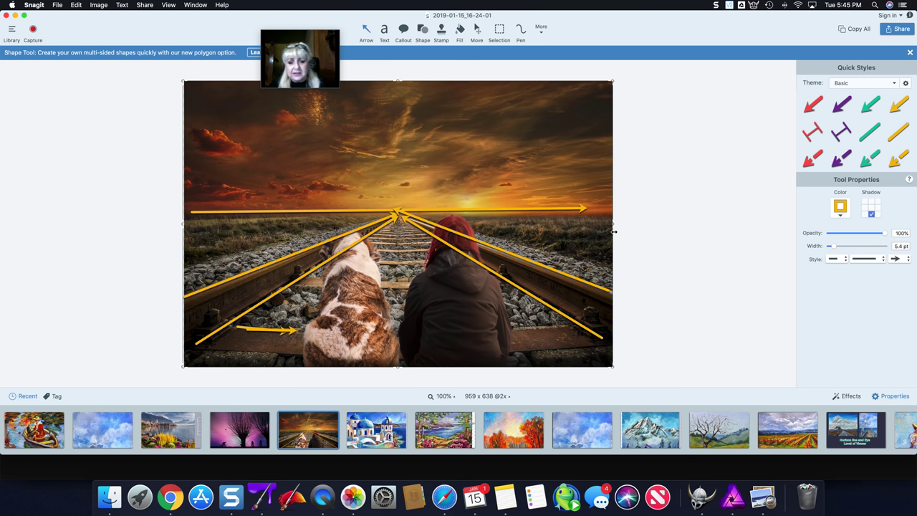
pyautogui.moveTo(613, 227); pyautogui.dragTo(621, 227)
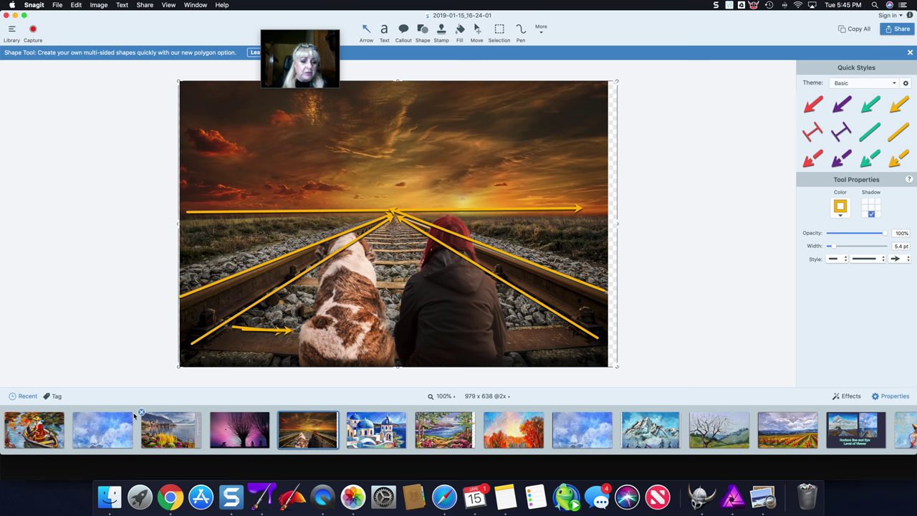
# Step: Open the 1346 x 639 lakeside town image with yellow and purple flowers
pyautogui.click(175, 429)
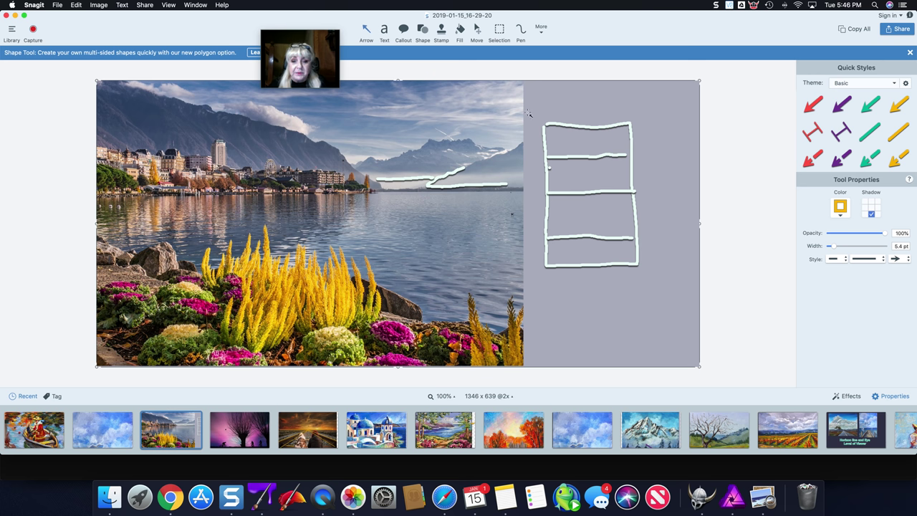
# Step: Set the Pen to green and draw a line across the sketched grid plus a small mark left of it
pyautogui.click(522, 35)
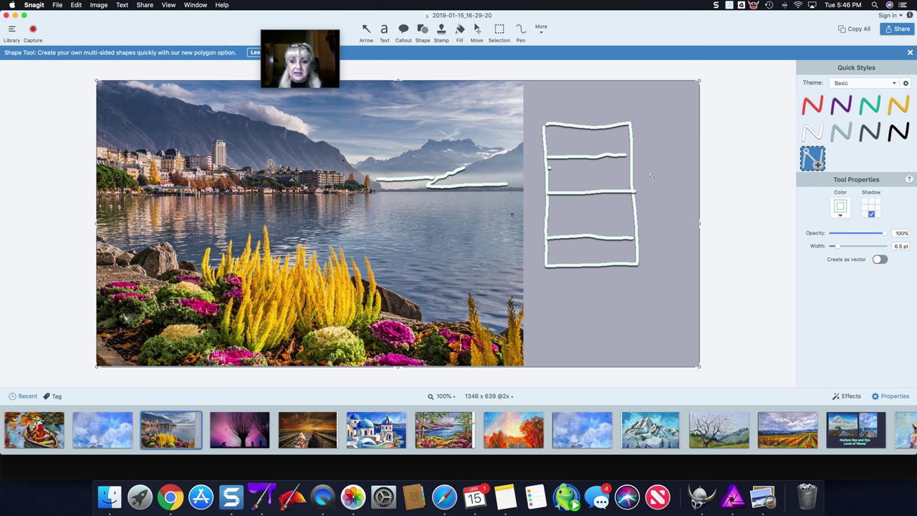
pyautogui.click(841, 207)
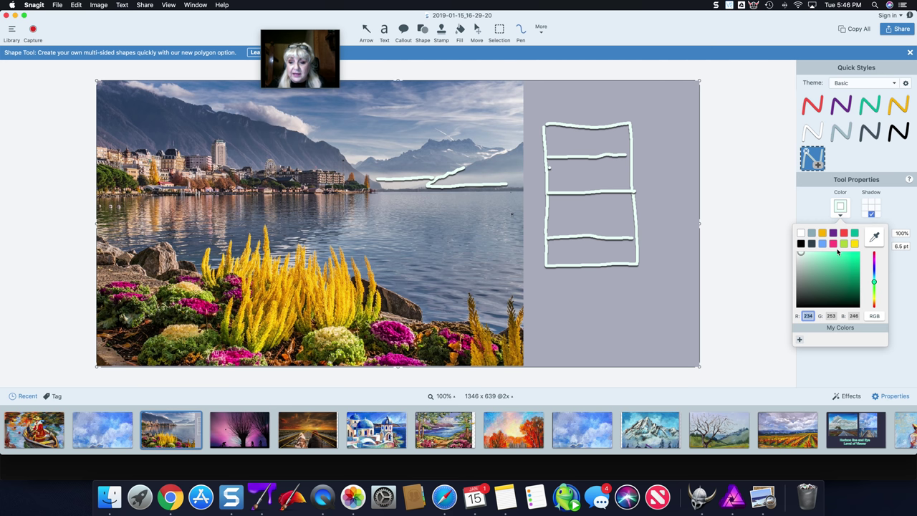
pyautogui.click(843, 260)
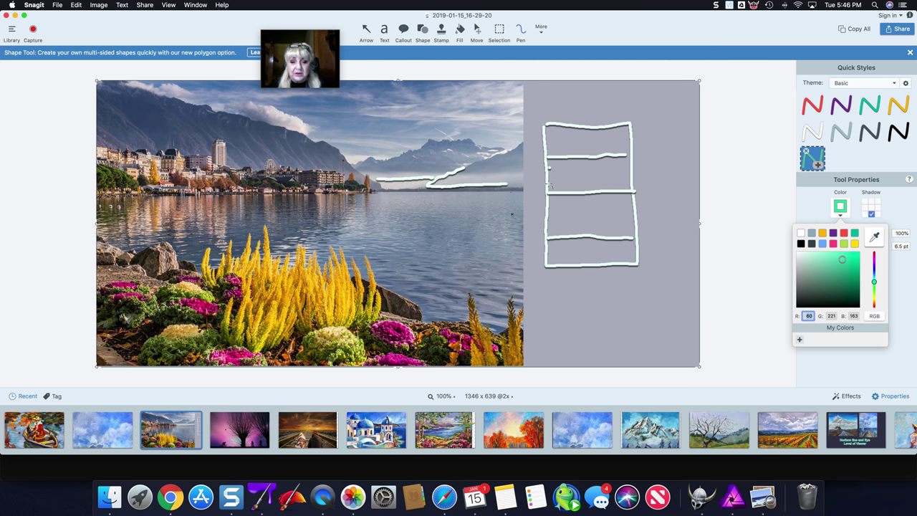
pyautogui.moveTo(550, 186); pyautogui.dragTo(571, 186)
pyautogui.moveTo(612, 183); pyautogui.dragTo(628, 182)
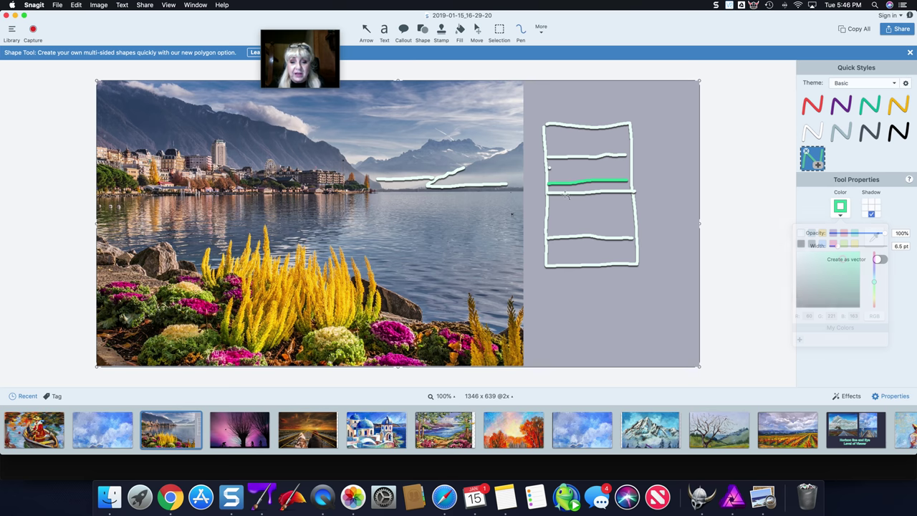
pyautogui.moveTo(538, 195); pyautogui.dragTo(545, 188)
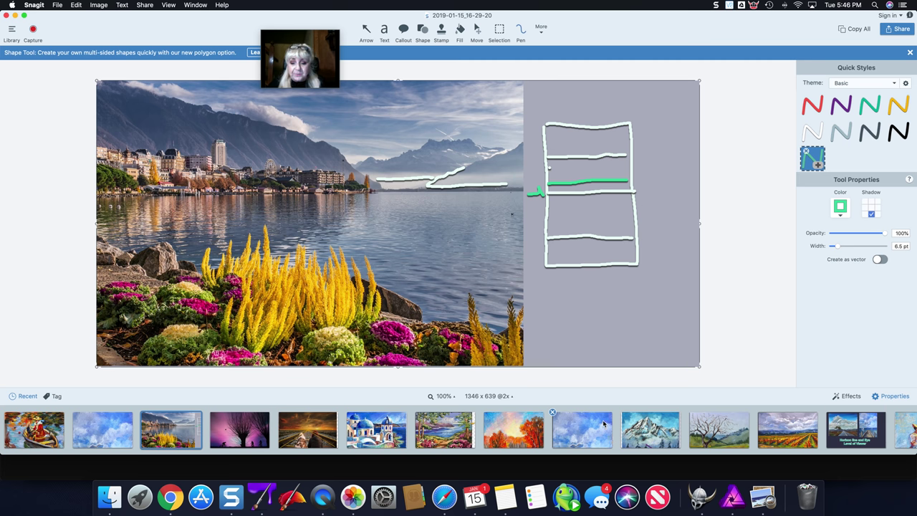
pyautogui.hscroll(2, 609, 433)
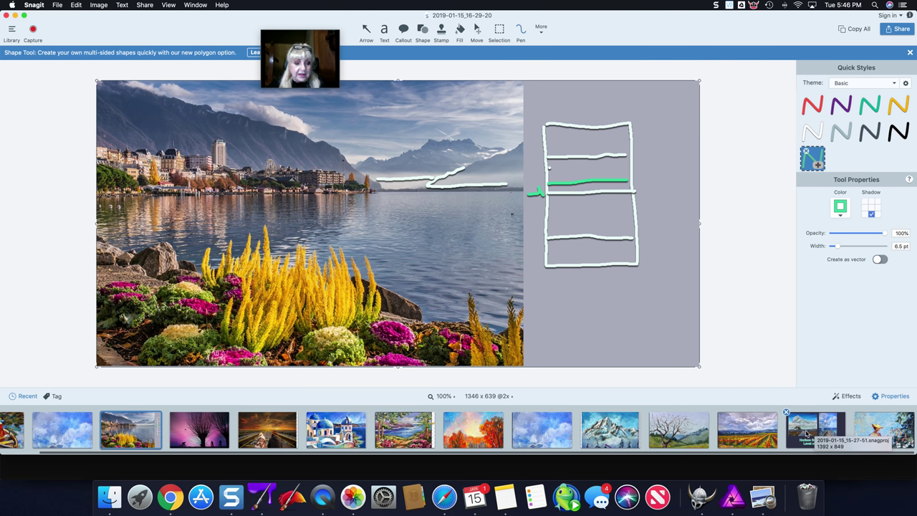
# Step: Open the 357 x 487 autumn painting with orange trees (2019-01-15_15-30-55)
pyautogui.click(460, 430)
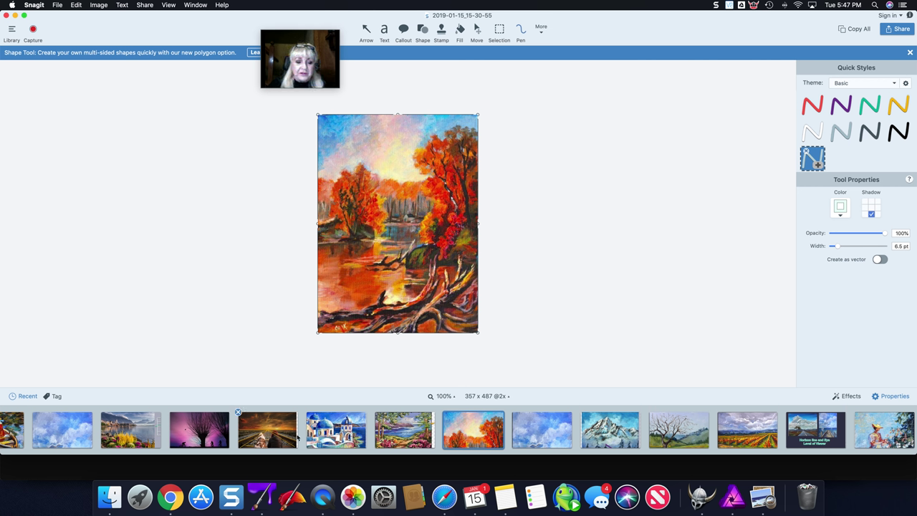
# Step: Reopen the 1392 x 849 'Horizon line and Eye Level of Viewer' slide with the road and pier paintings
pyautogui.moveTo(355, 431)
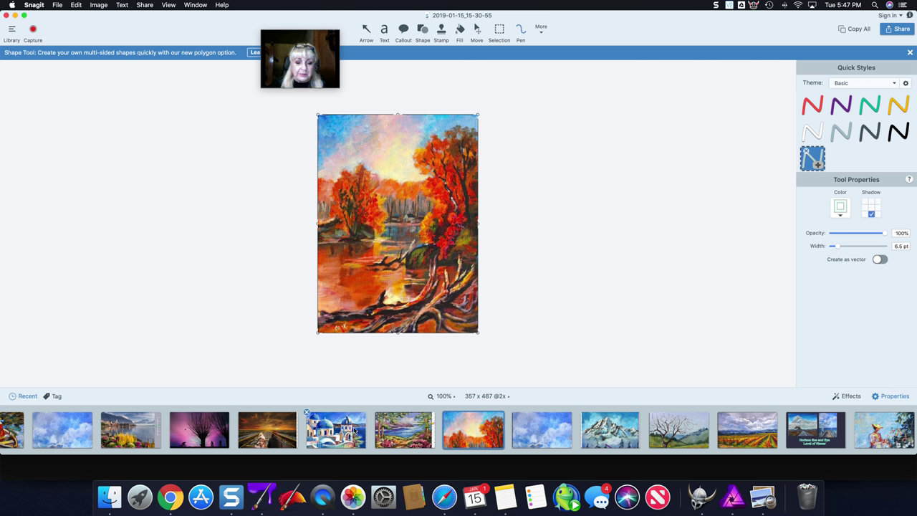
pyautogui.moveTo(824, 430)
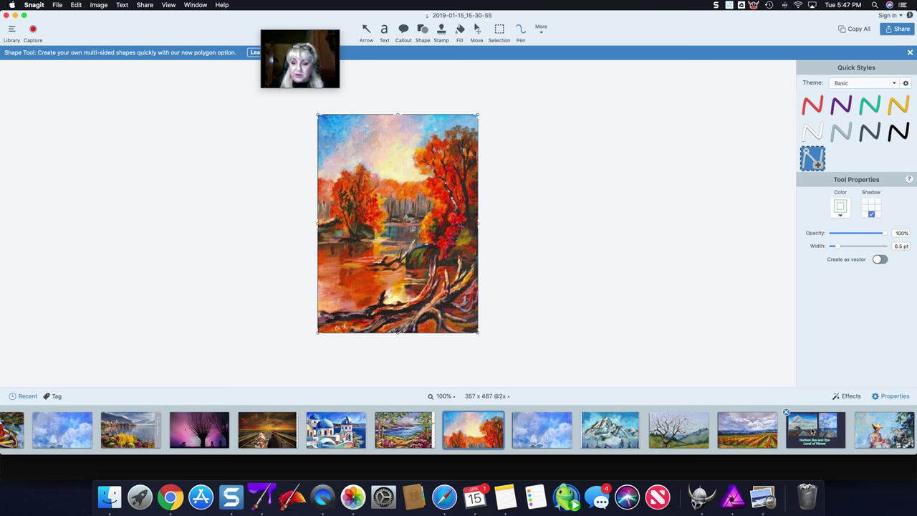
pyautogui.click(812, 430)
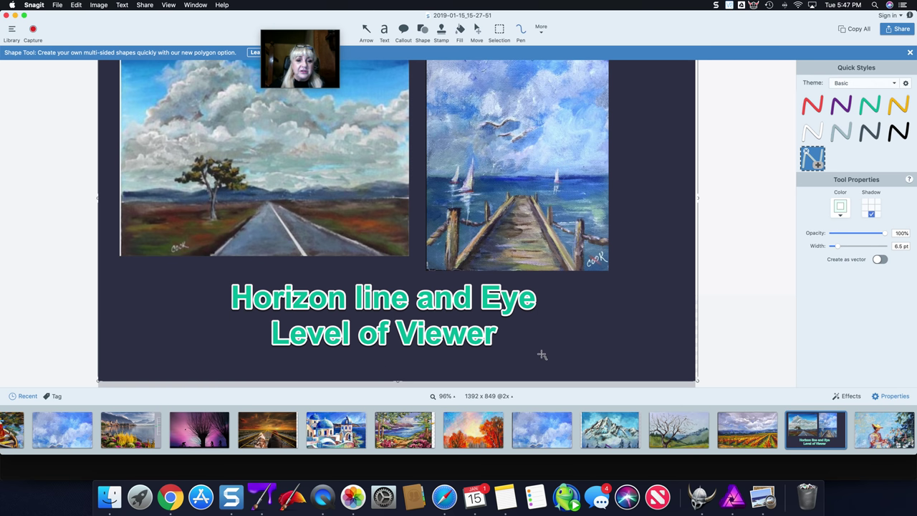
pyautogui.scroll(2, 542, 355)
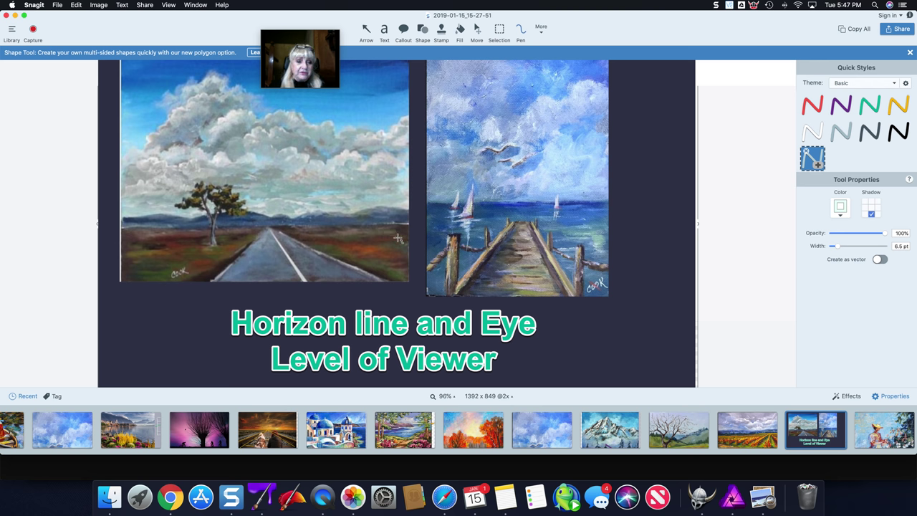
pyautogui.scroll(2, 495, 278)
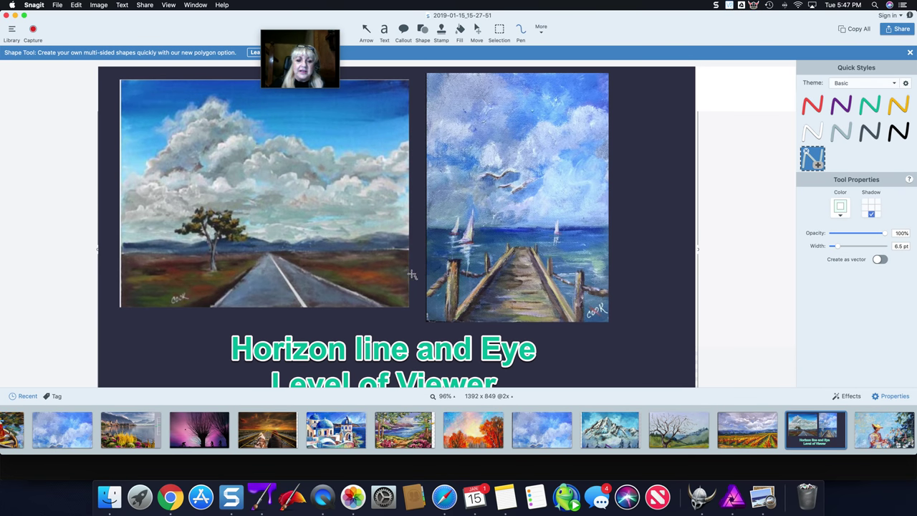
pyautogui.scroll(-2, 417, 274)
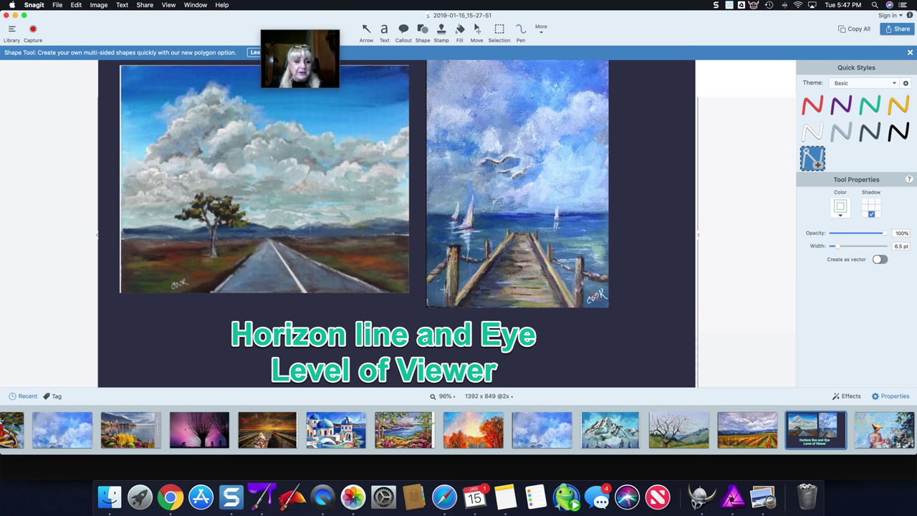
pyautogui.scroll(-2, 424, 288)
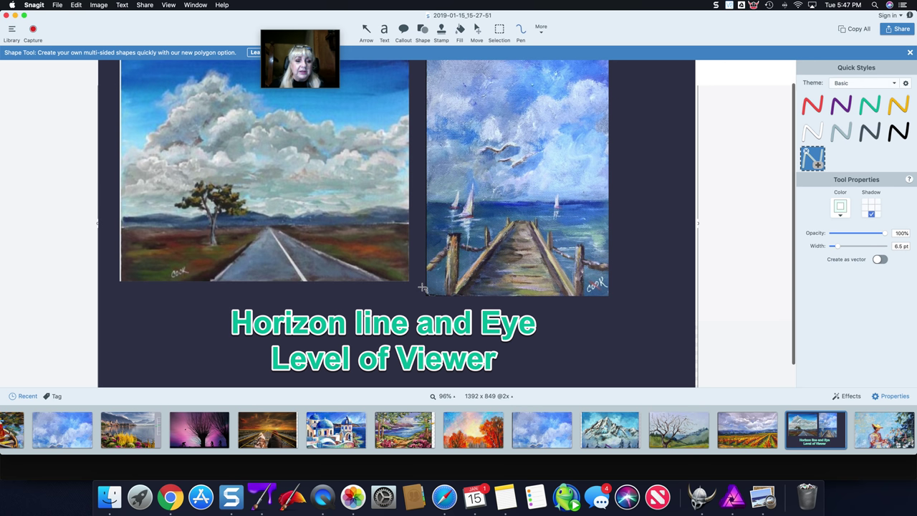
pyautogui.click(470, 308)
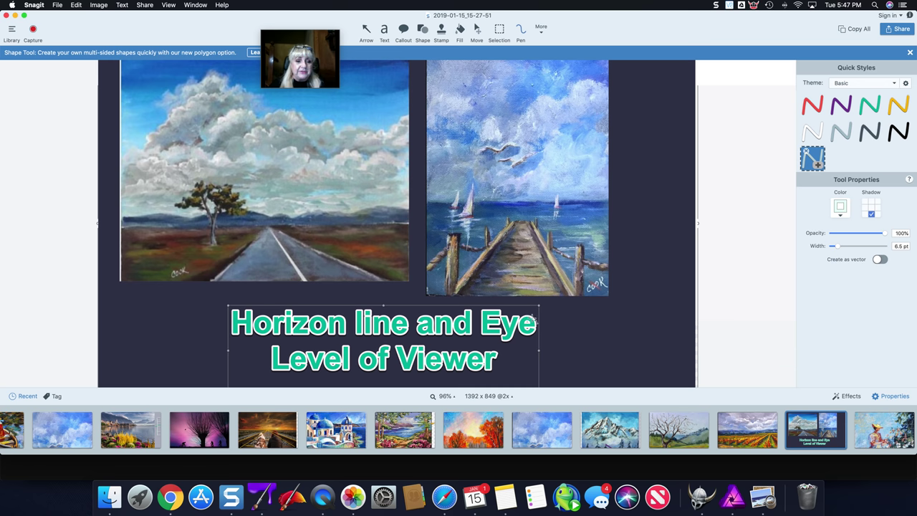
pyautogui.click(551, 321)
pyautogui.scroll(3, 558, 298)
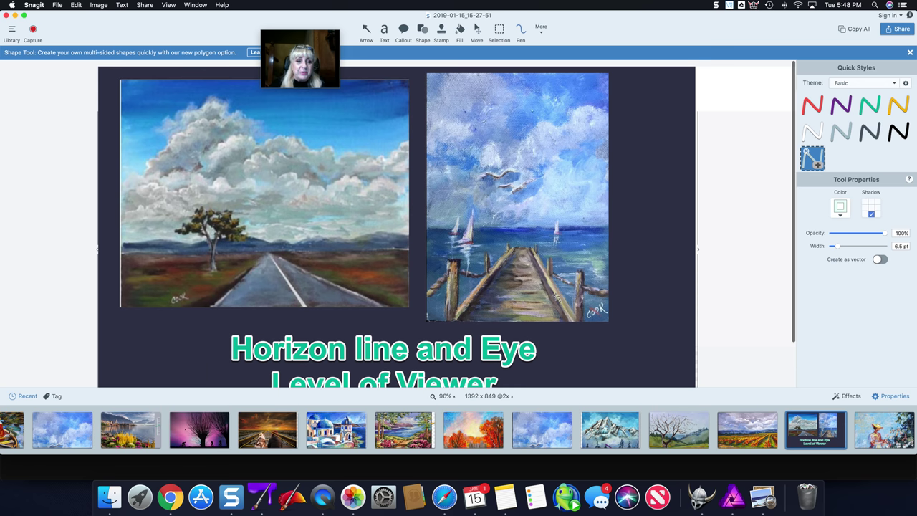
pyautogui.scroll(-4, 556, 297)
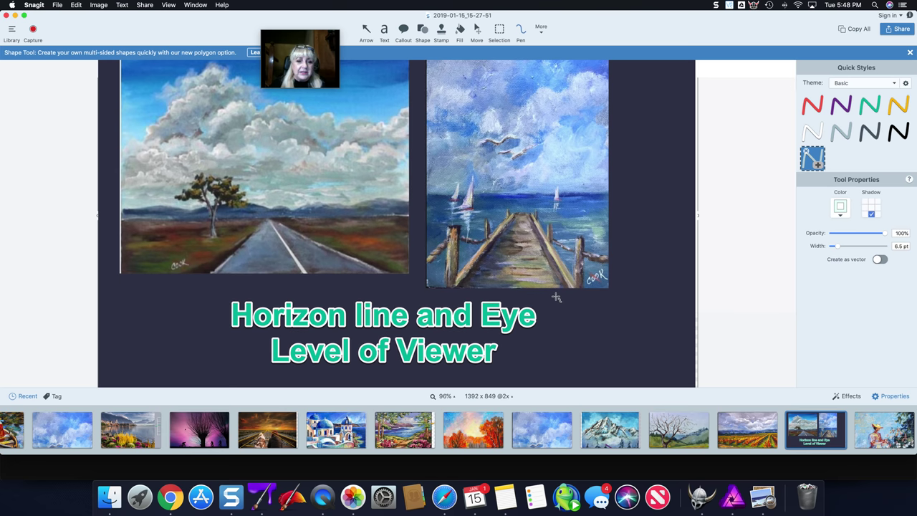
pyautogui.moveTo(212, 433)
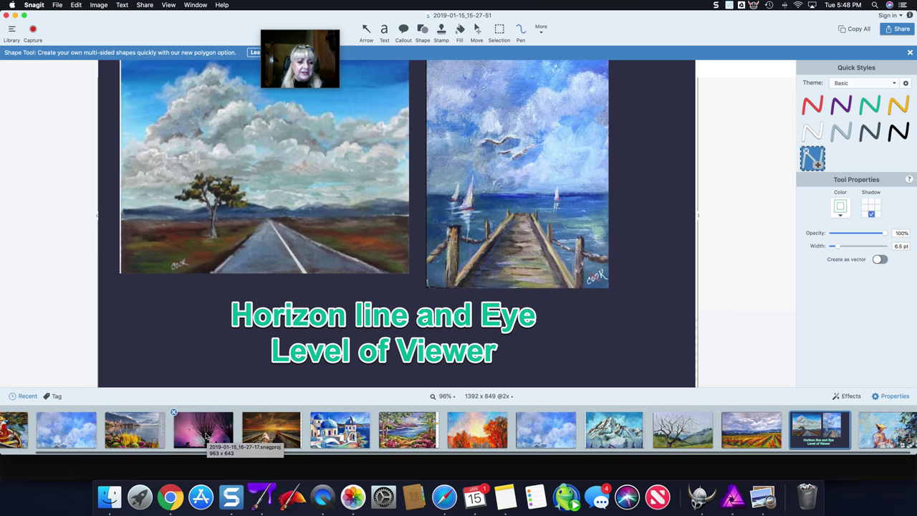
# Step: Open the purple tree silhouette image, then reopen the Horizon line and Eye Level slide
pyautogui.click(207, 433)
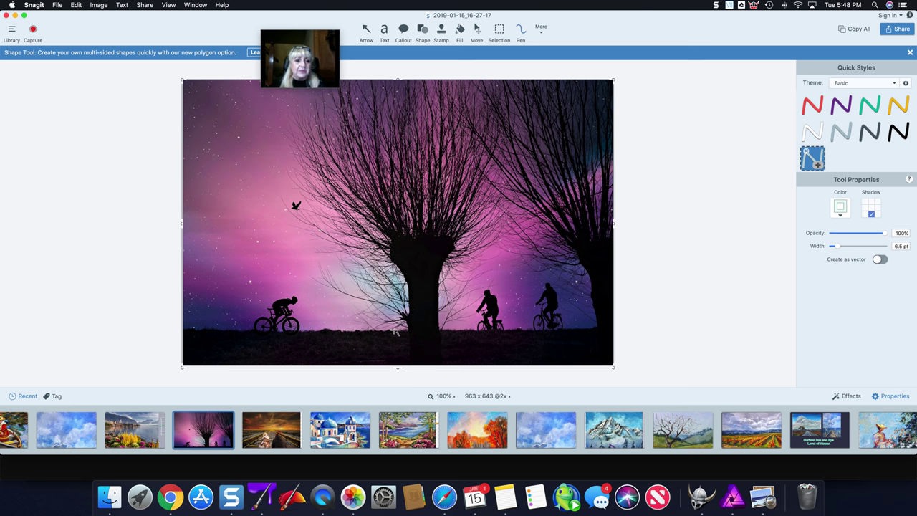
pyautogui.click(812, 428)
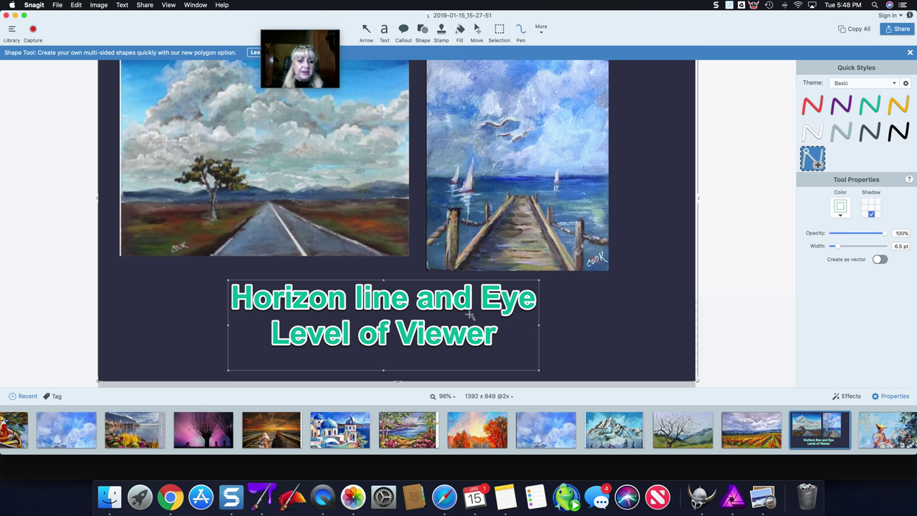
# Step: Scroll the 1392 x 849 slide to review the road and pier paintings and title
pyautogui.scroll(3, 567, 325)
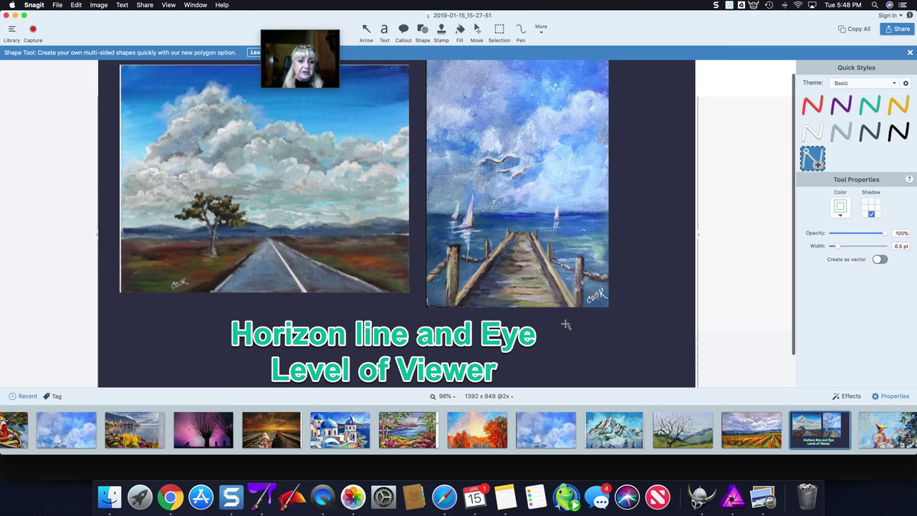
pyautogui.scroll(-1, 567, 325)
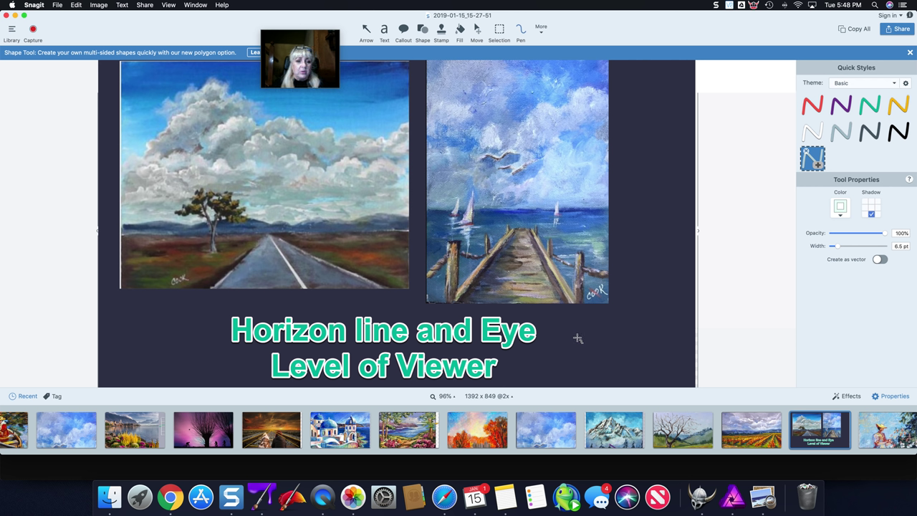
pyautogui.scroll(2, 577, 338)
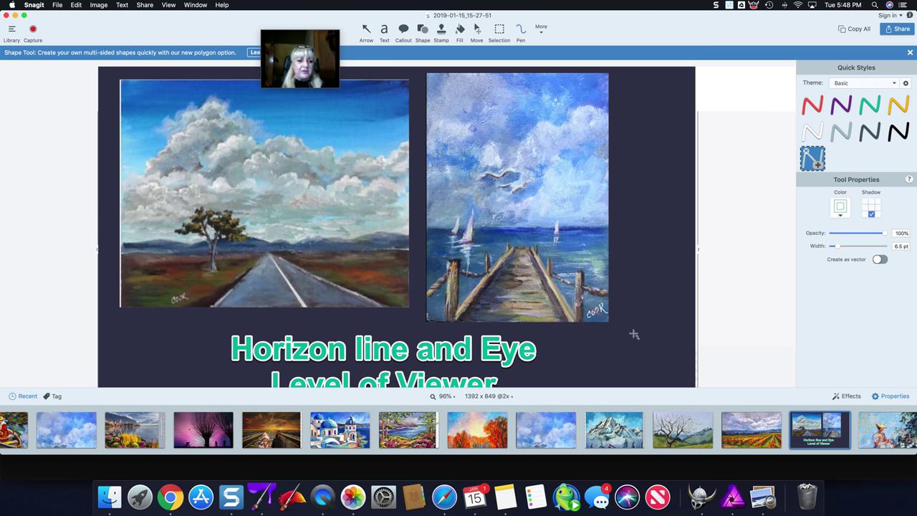
pyautogui.scroll(-3, 633, 333)
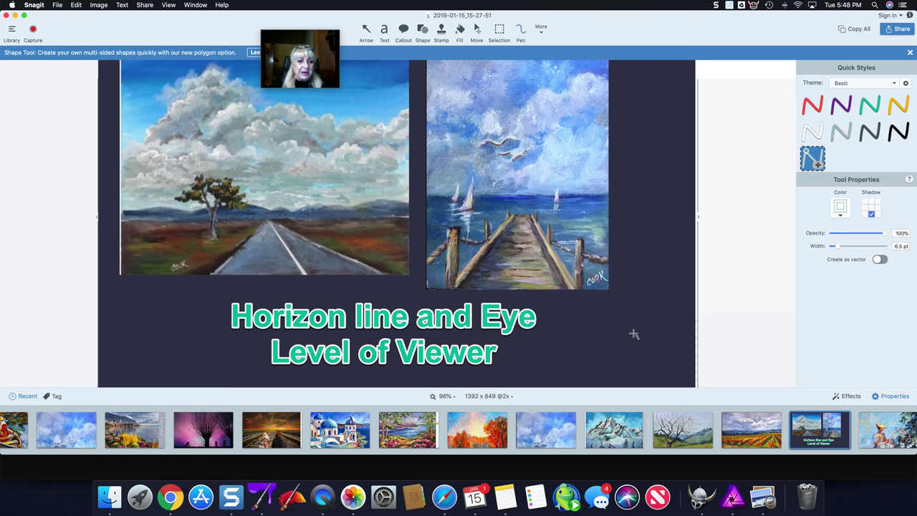
pyautogui.scroll(3, 633, 331)
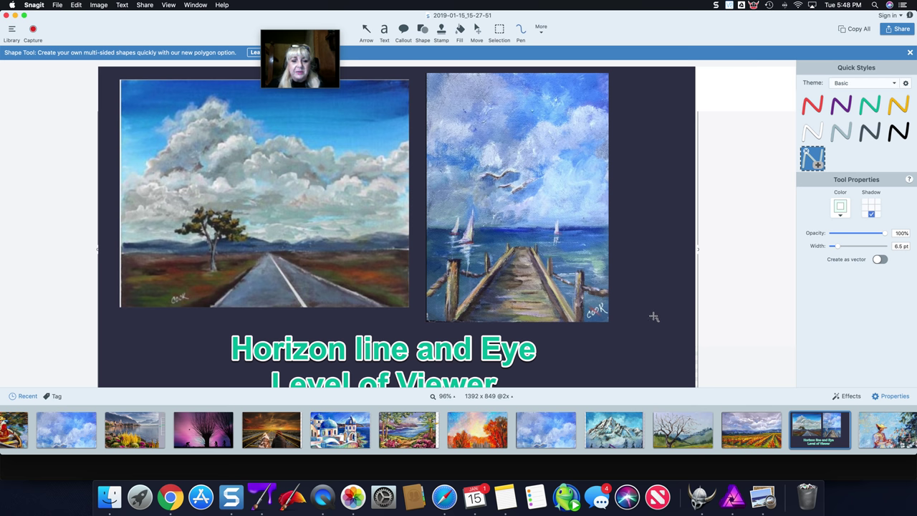
pyautogui.scroll(-2, 654, 316)
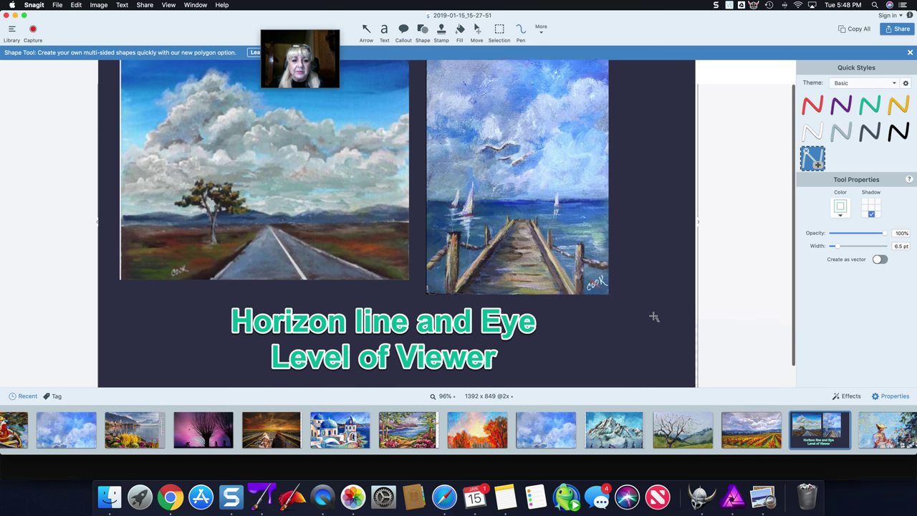
pyautogui.scroll(1, 654, 316)
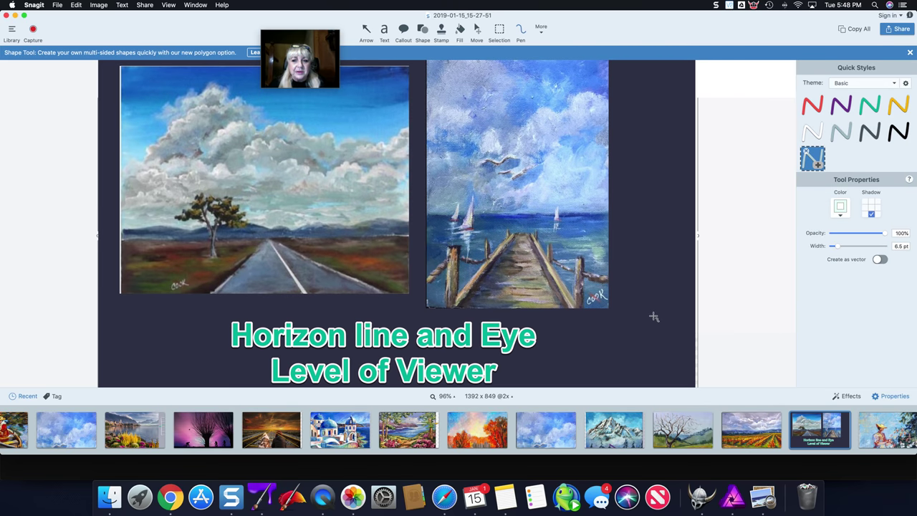